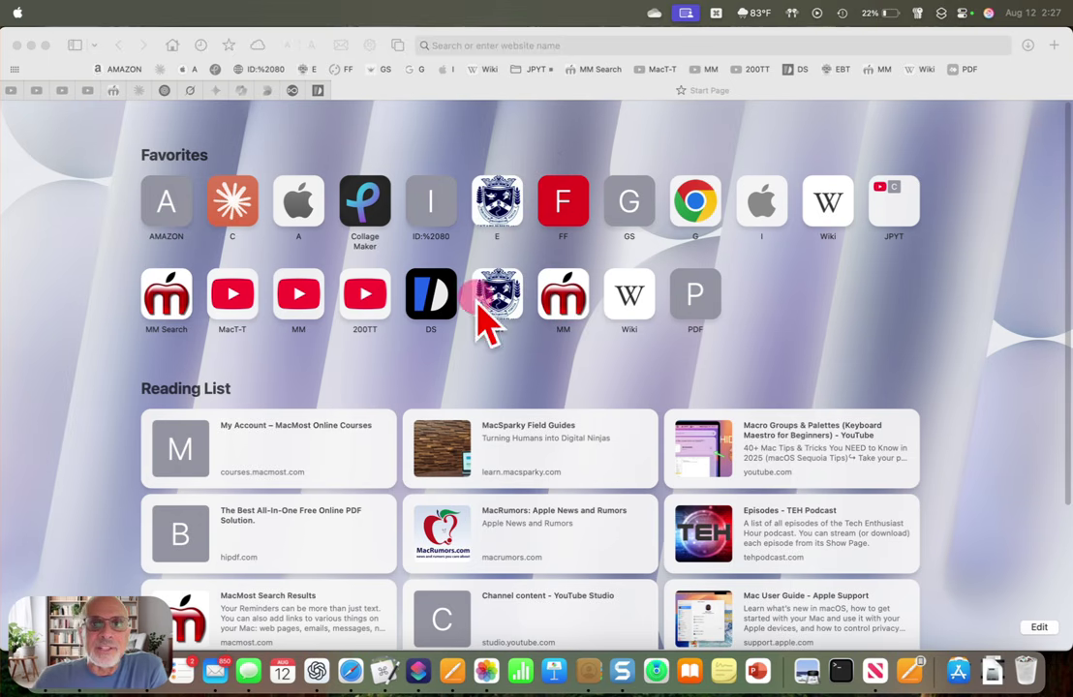
- Delete the EBT favorite and the second Wiki favorite, beside PDF, from the start page
{"action": "left_click_drag", "start_coordinate": [484, 325], "coordinate": [512, 320]}
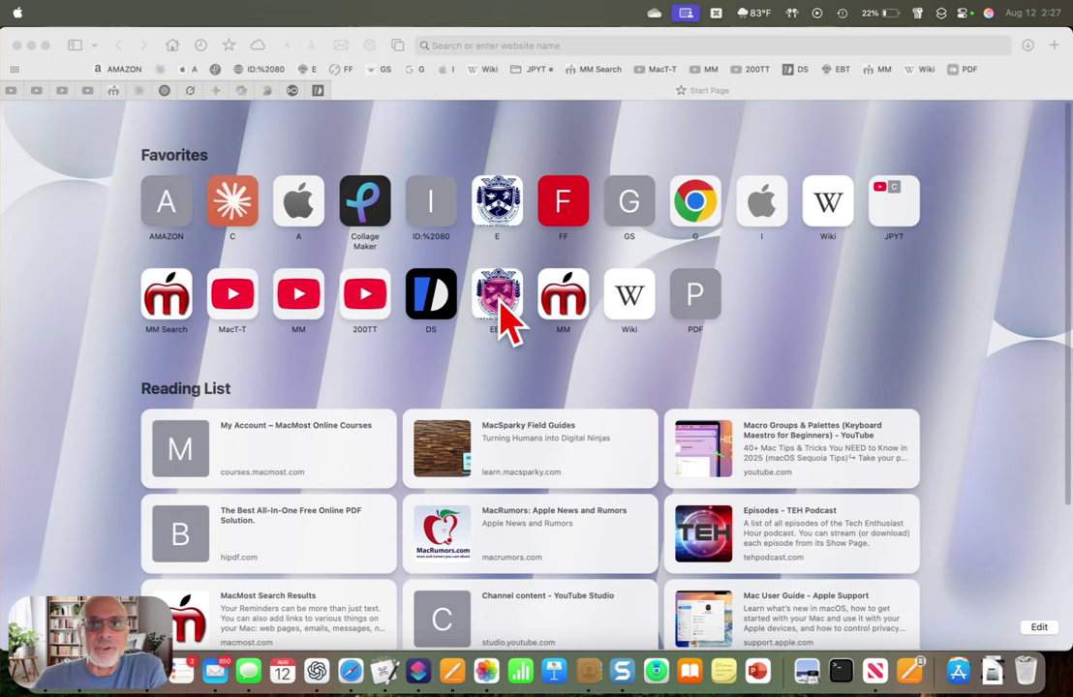
{"action": "right_click", "coordinate": [504, 320]}
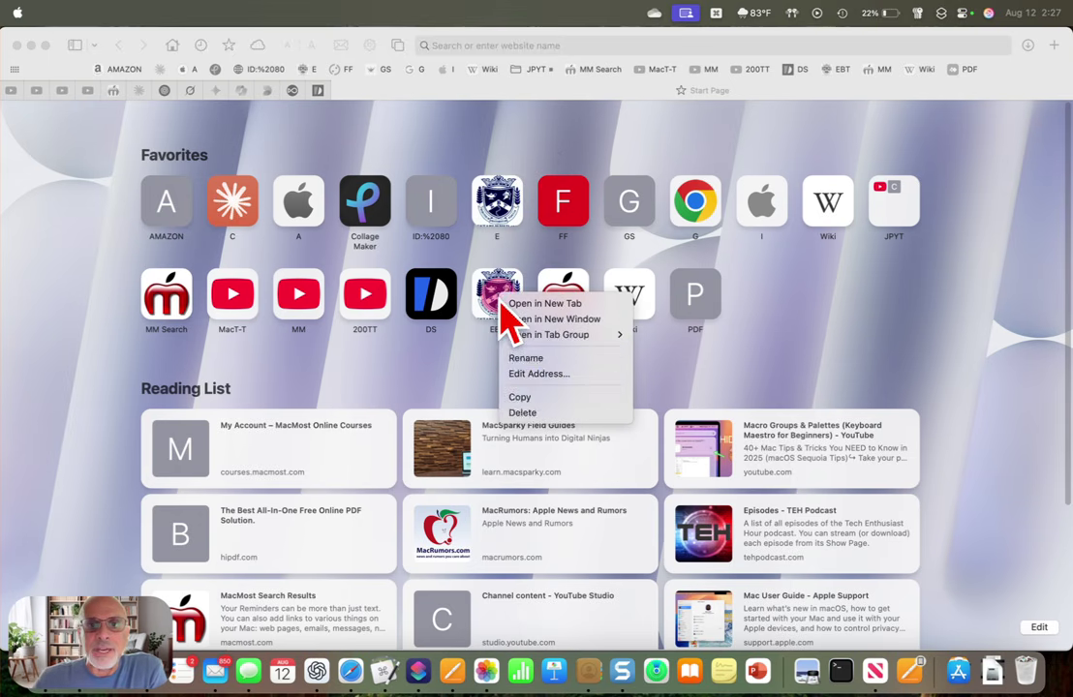
{"action": "left_click", "coordinate": [524, 438]}
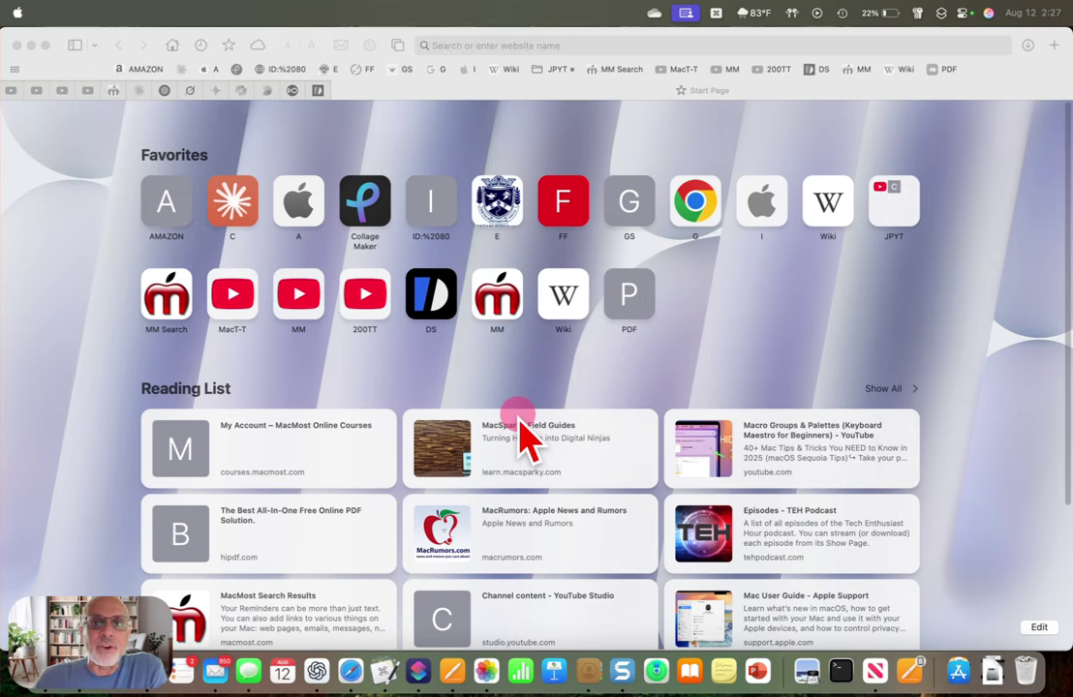
{"action": "right_click", "coordinate": [565, 300]}
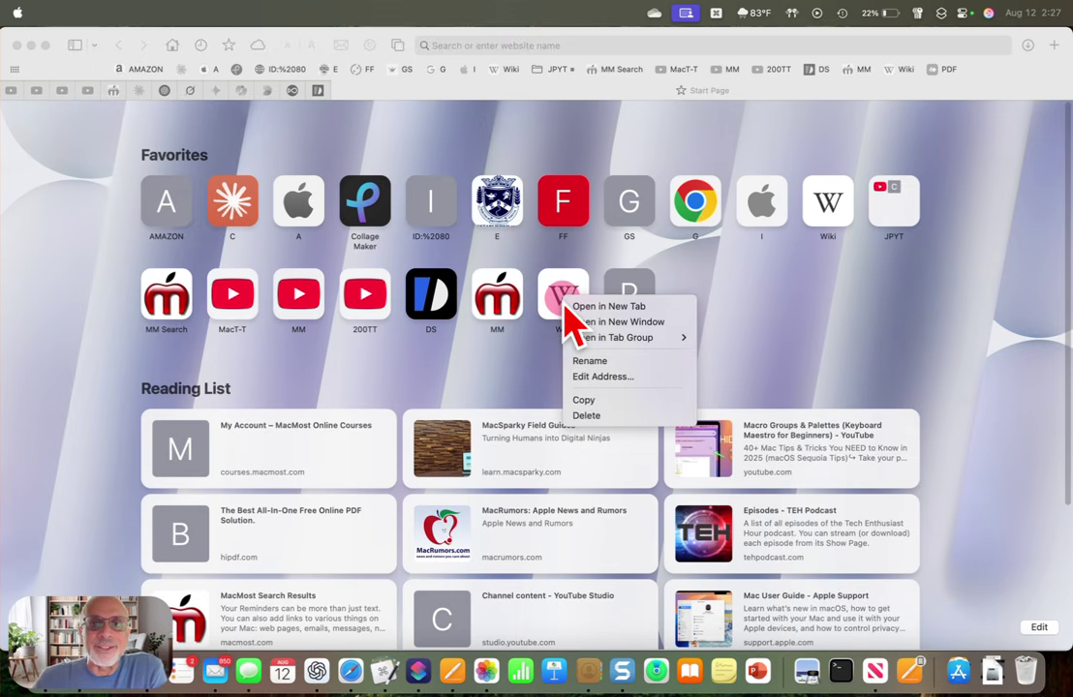
{"action": "left_click", "coordinate": [586, 416]}
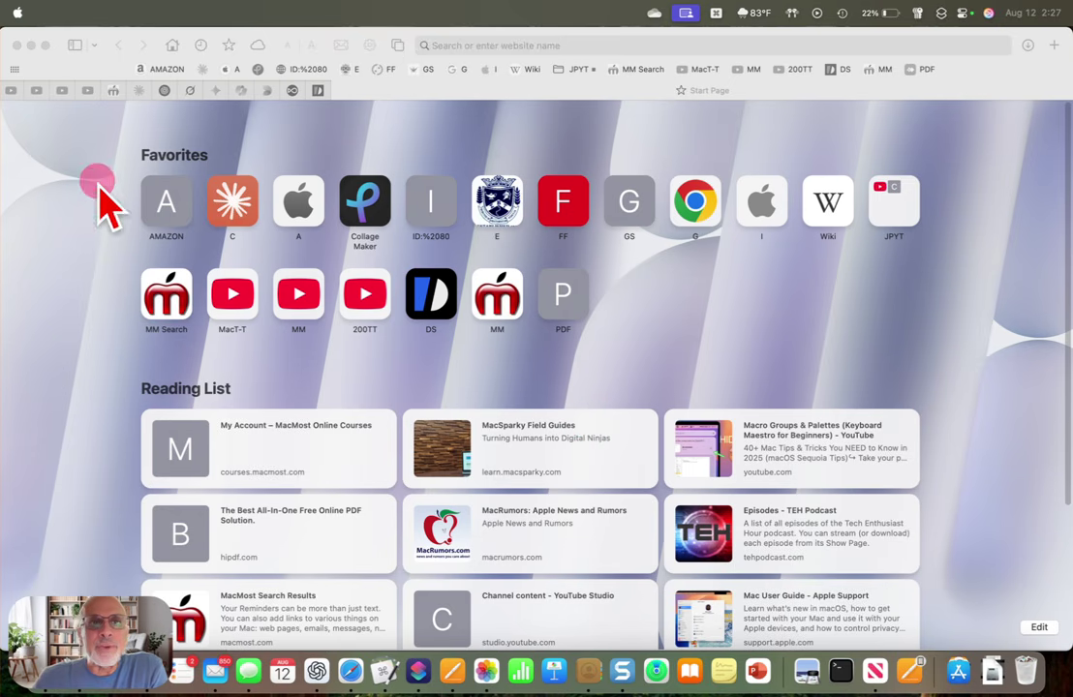
- Review the Tabs and General settings, including the homepage address, and close the settings window
{"action": "left_click", "coordinate": [50, 14]}
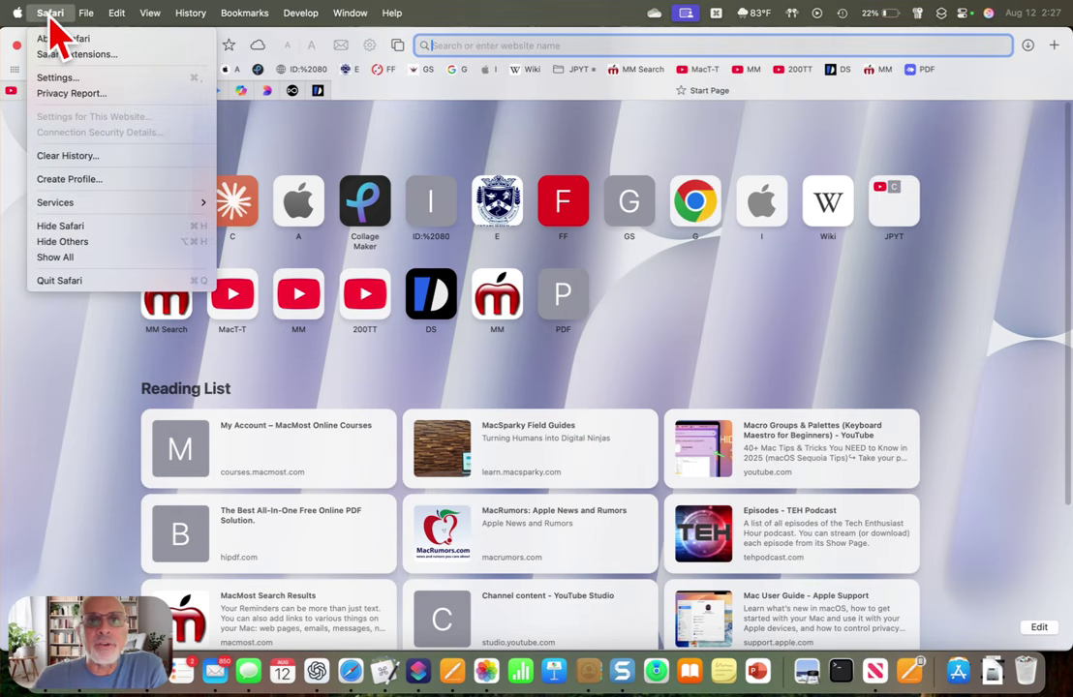
{"action": "left_click", "coordinate": [57, 77]}
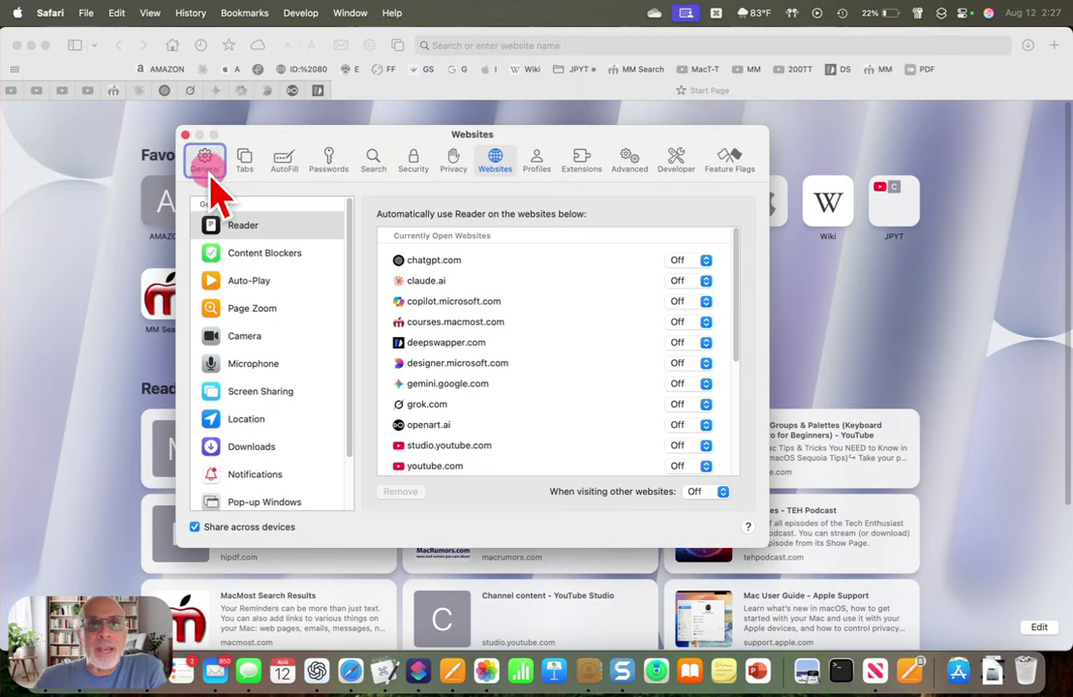
{"action": "left_click", "coordinate": [244, 161]}
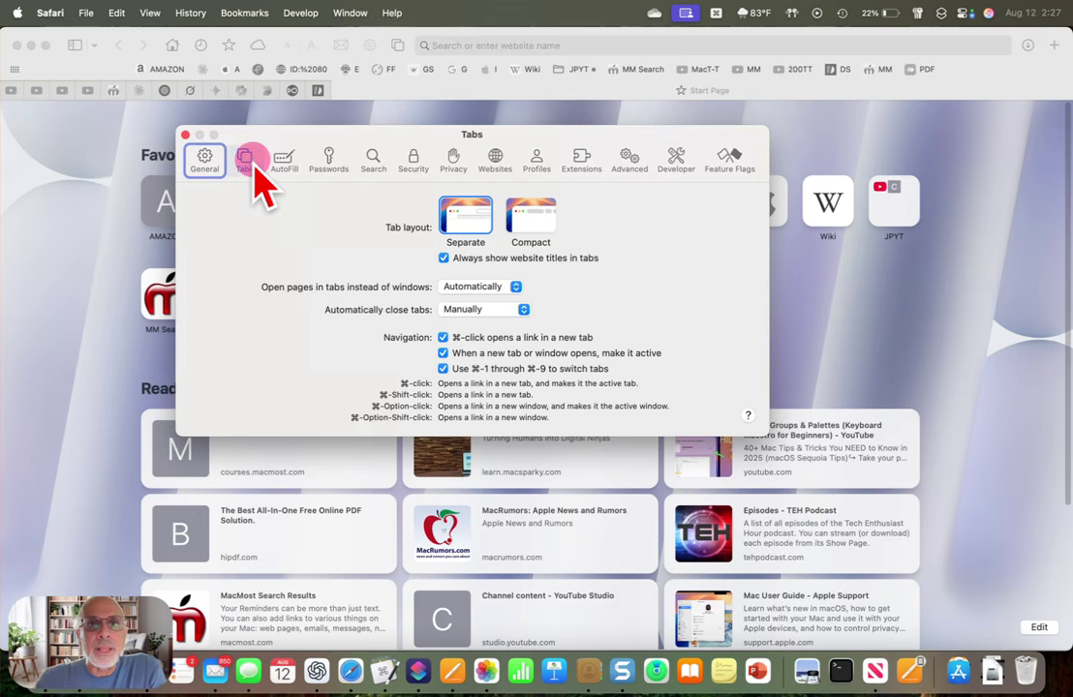
{"action": "left_click", "coordinate": [208, 161]}
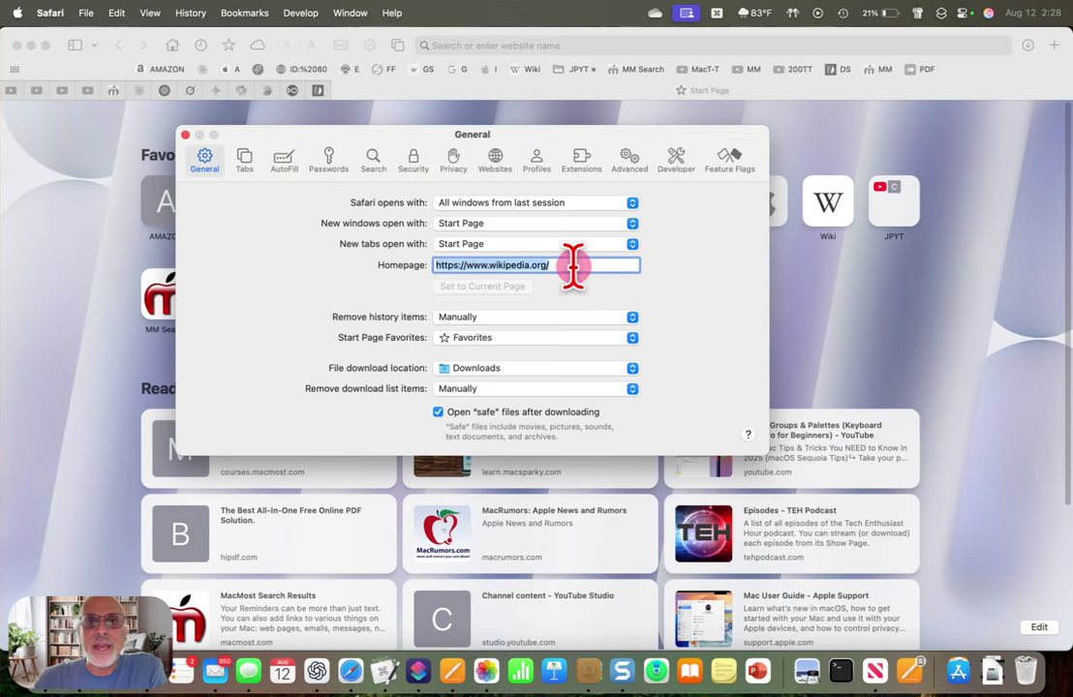
{"action": "left_click", "coordinate": [186, 134]}
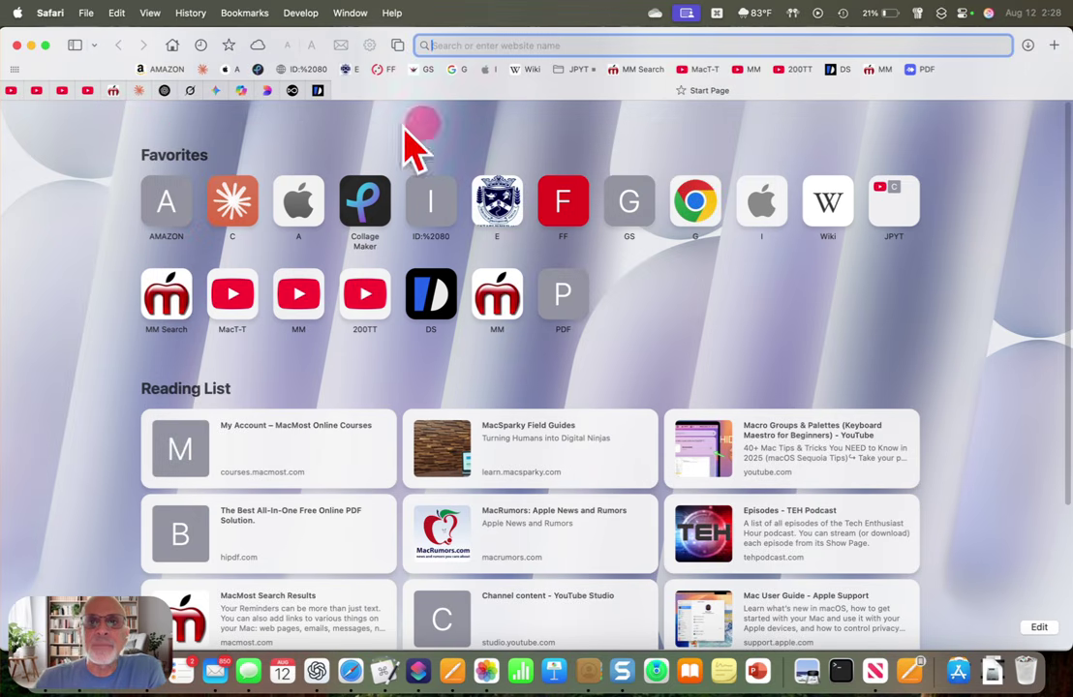
- Open a new tab and load the homepage in it
{"action": "left_click", "coordinate": [1054, 46]}
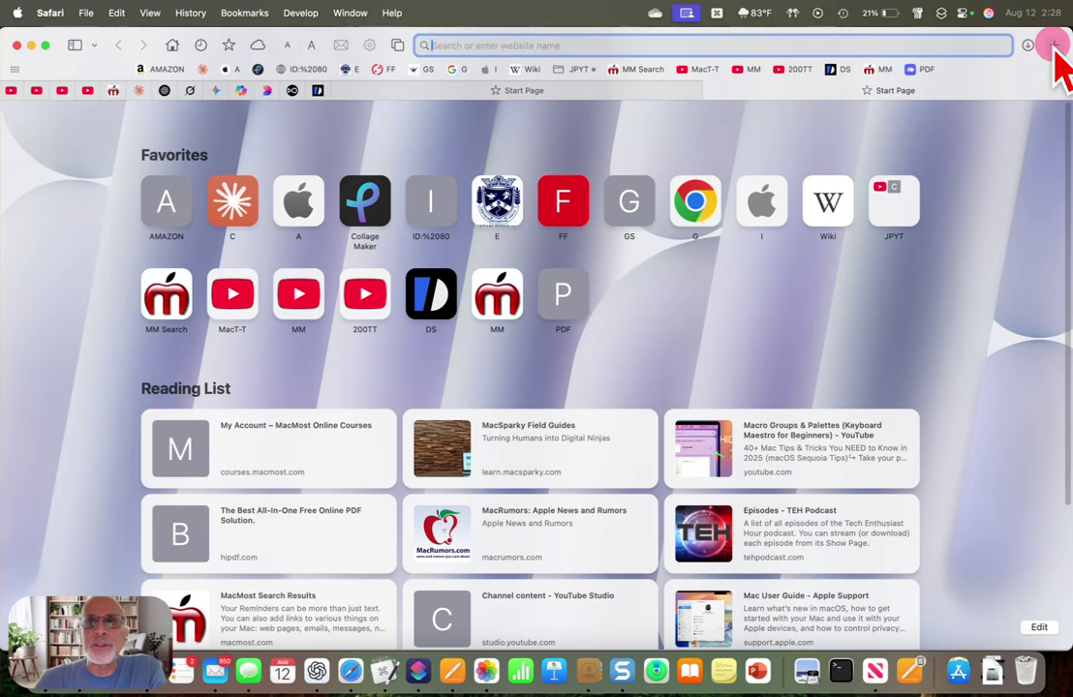
{"action": "left_click", "coordinate": [173, 46]}
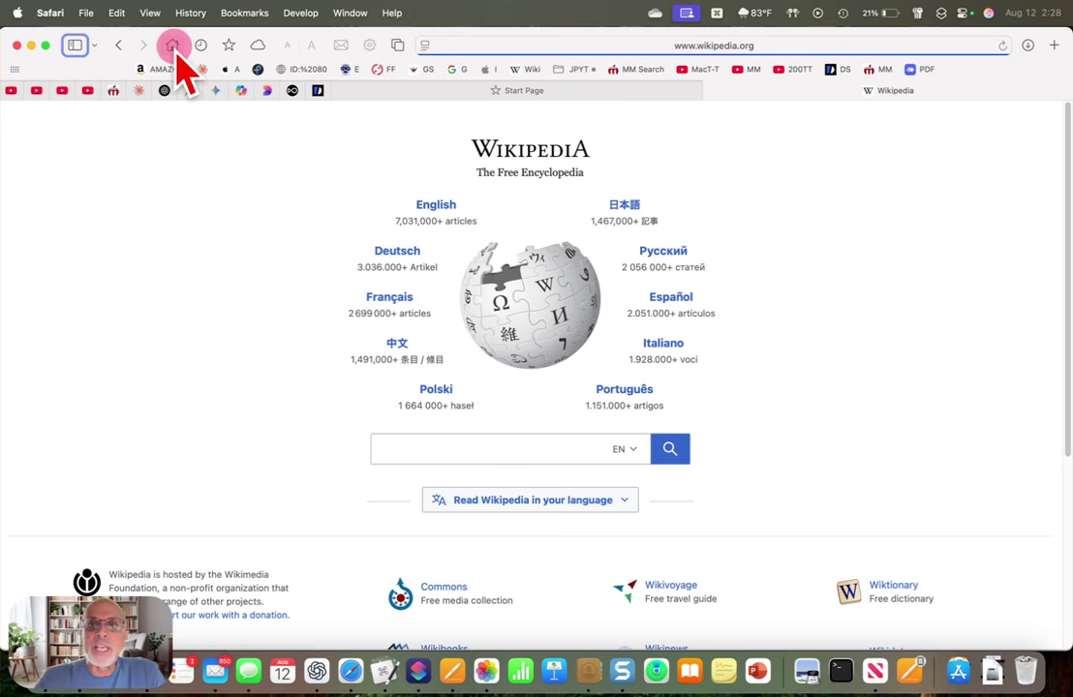
- Open the MacT-T bookmark and examine the page options offered for its YouTube video
{"action": "left_click", "coordinate": [705, 69]}
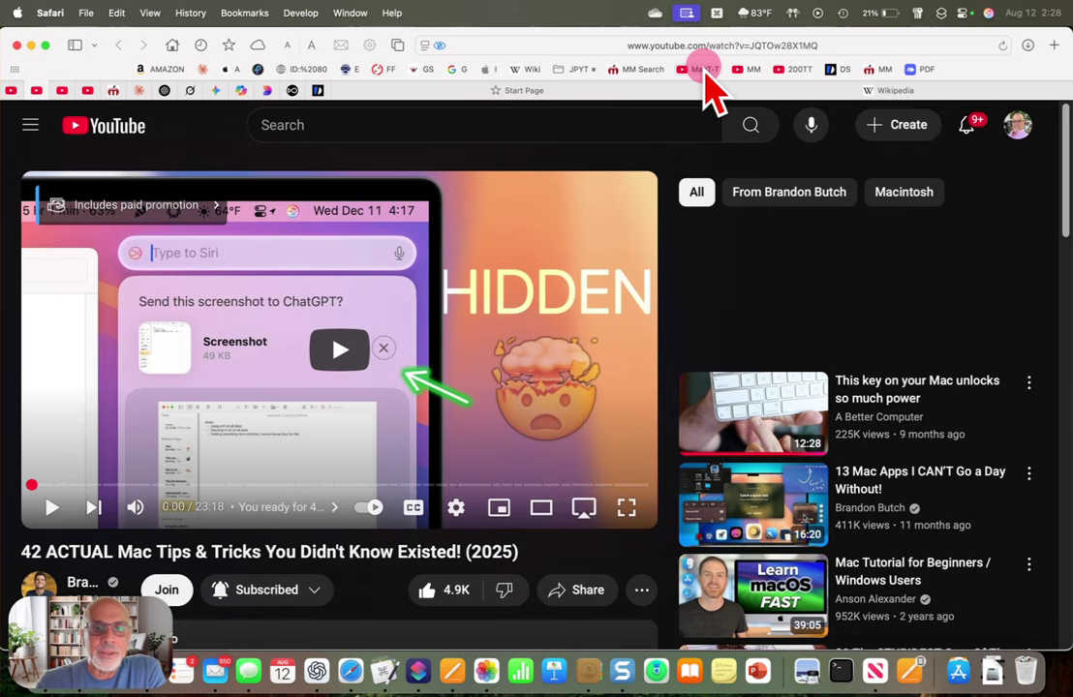
{"action": "key", "text": "XF86AudioMute"}
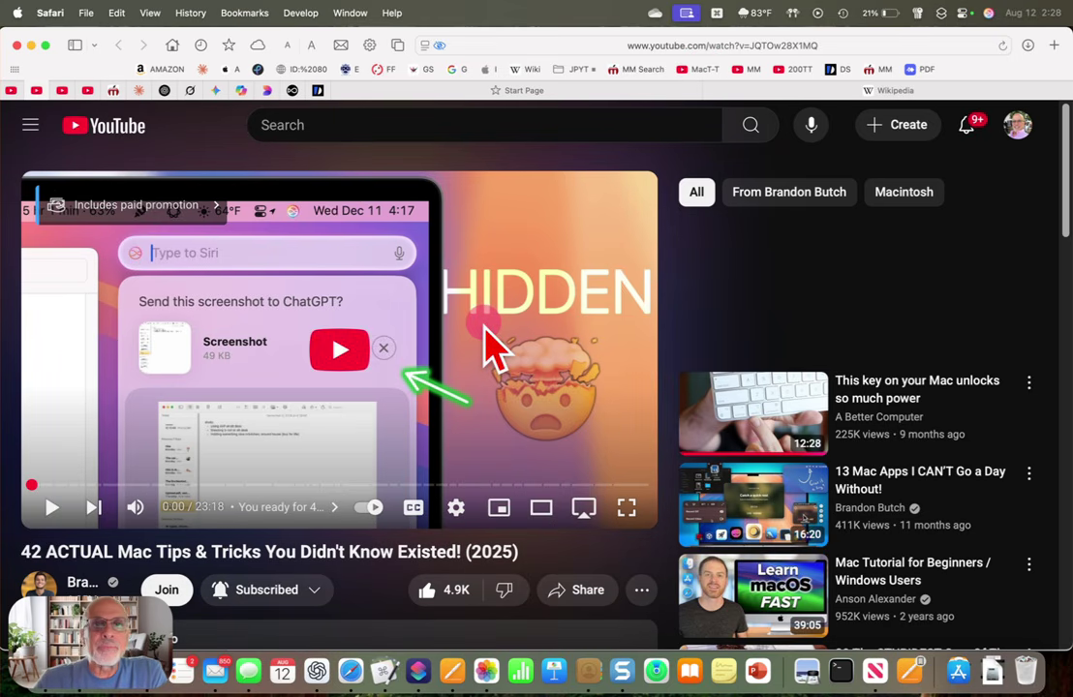
{"action": "left_click", "coordinate": [426, 48]}
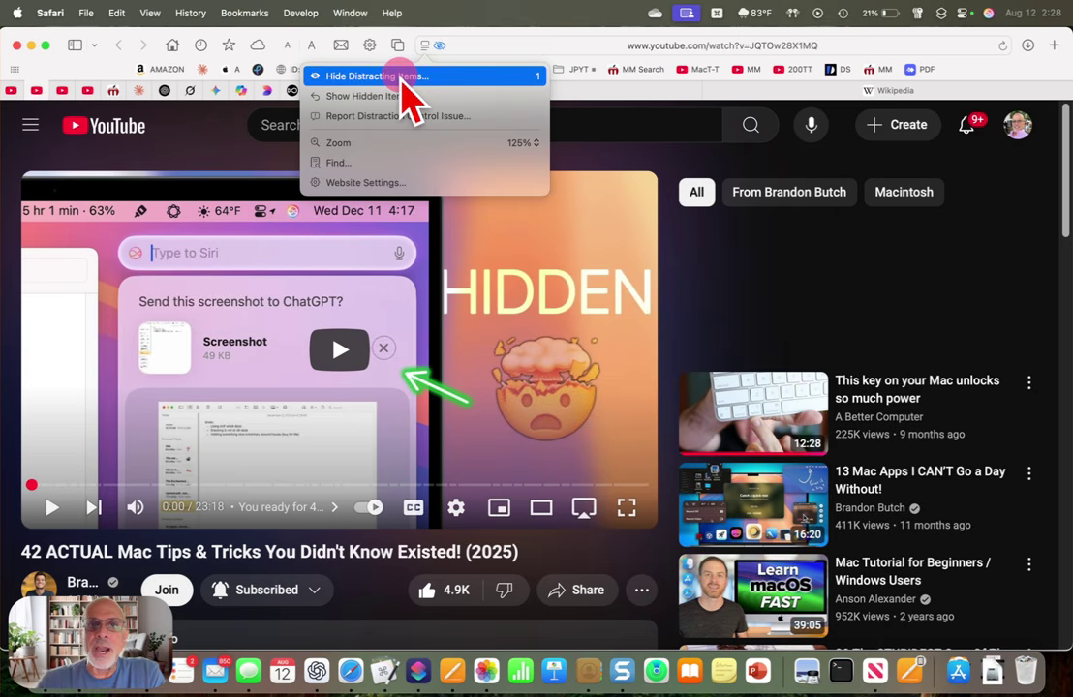
{"action": "left_click", "coordinate": [607, 133]}
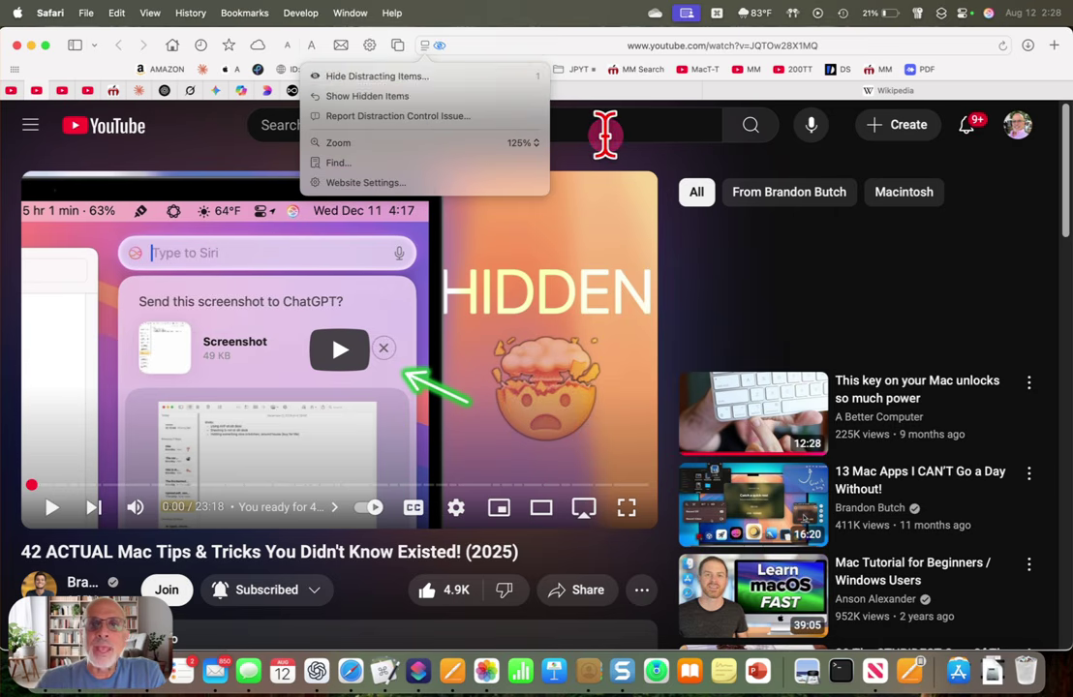
- Open the MM Search bookmark, filter by the Safari tag, and open the article "Save Online Articles To Read Later in Safari"
{"action": "left_click", "coordinate": [631, 69]}
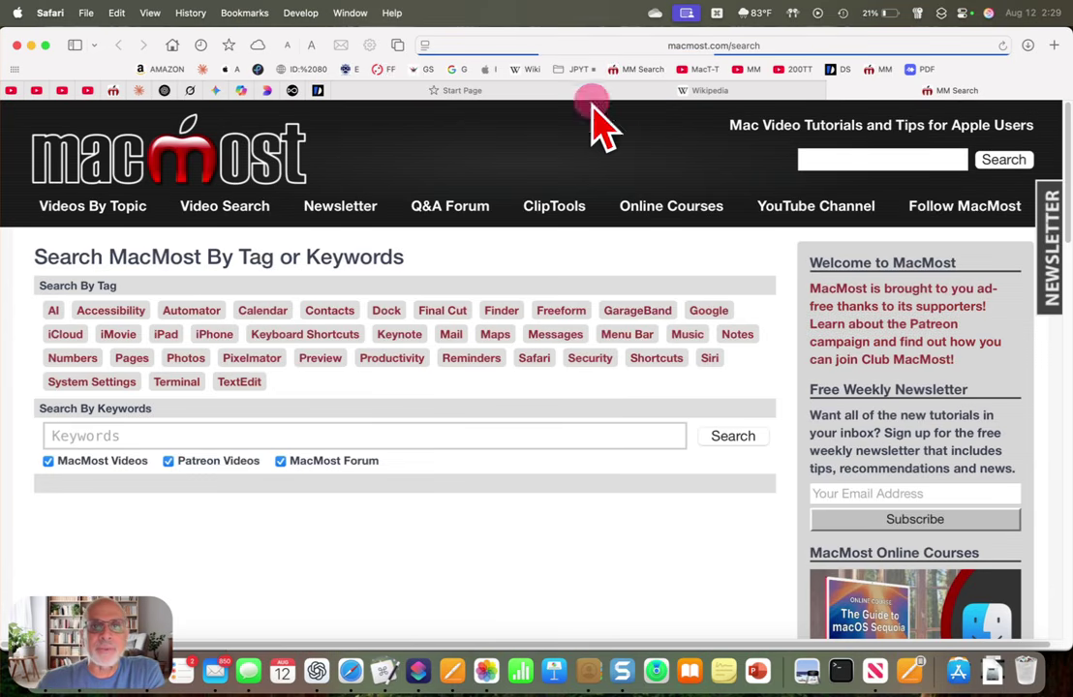
{"action": "scroll", "coordinate": [426, 339], "scroll_direction": "down", "scroll_amount": 5}
{"action": "scroll", "coordinate": [426, 339], "scroll_direction": "up", "scroll_amount": 3}
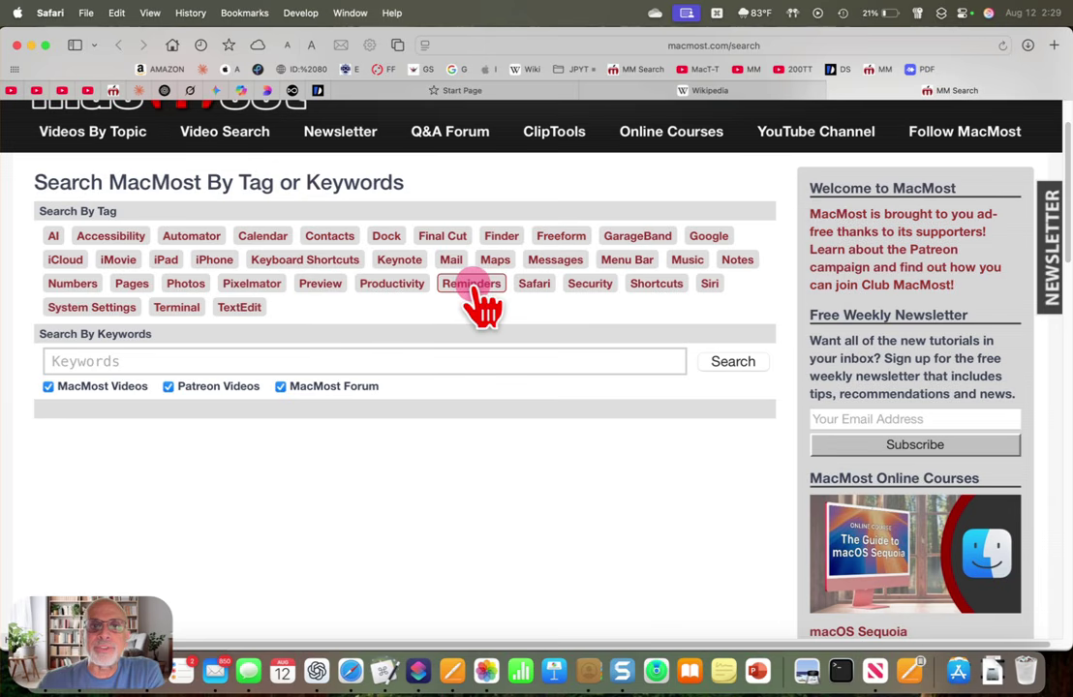
{"action": "left_click", "coordinate": [533, 284]}
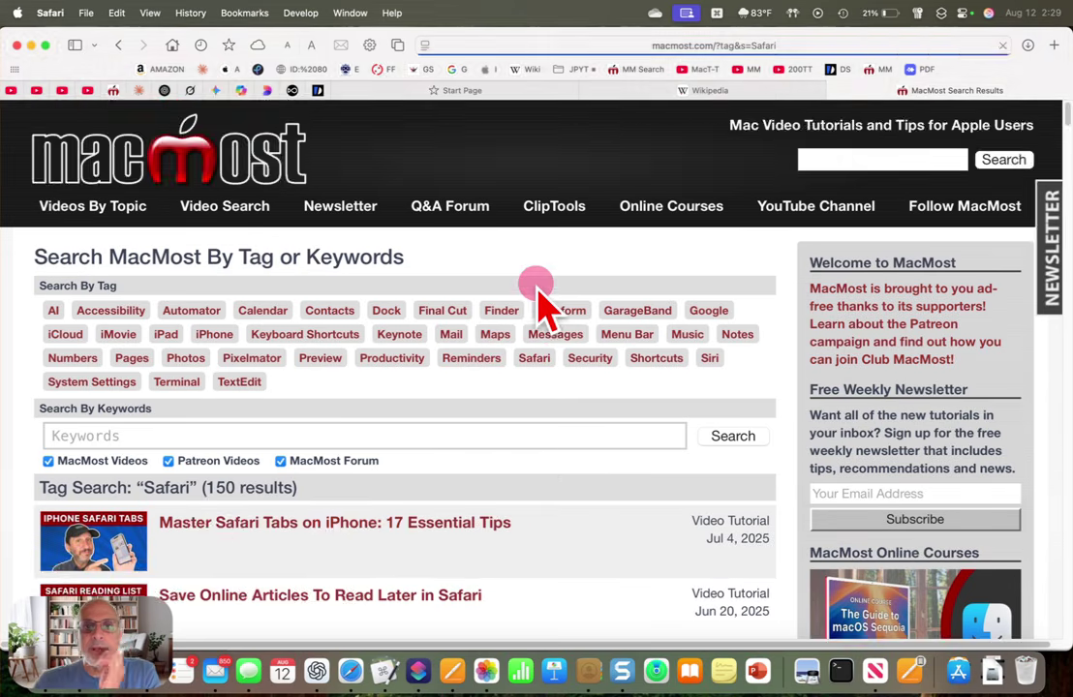
{"action": "scroll", "coordinate": [539, 291], "scroll_direction": "down", "scroll_amount": 6}
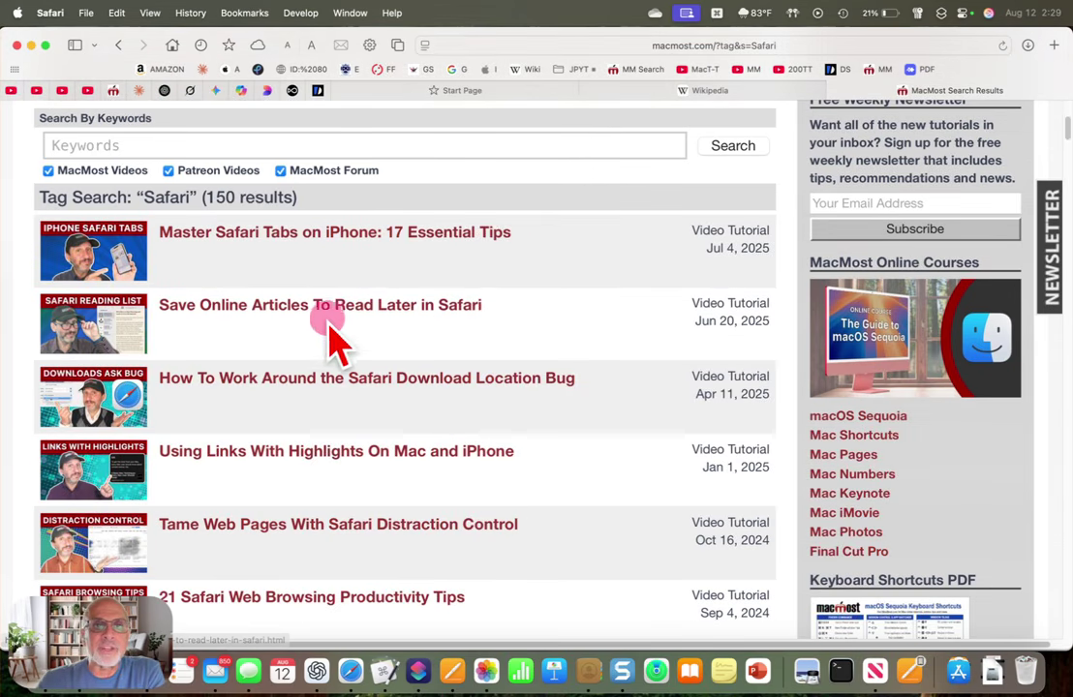
{"action": "left_click", "coordinate": [331, 312]}
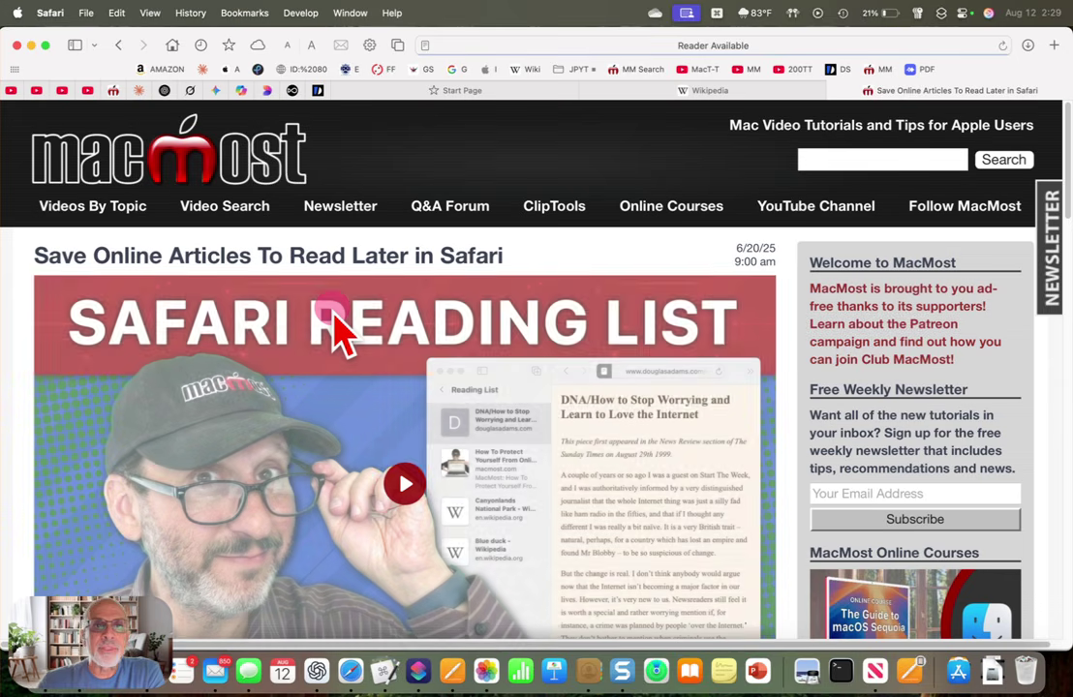
- Play the article's video and show it in Video Viewer
{"action": "scroll", "coordinate": [335, 325], "scroll_direction": "down", "scroll_amount": 3}
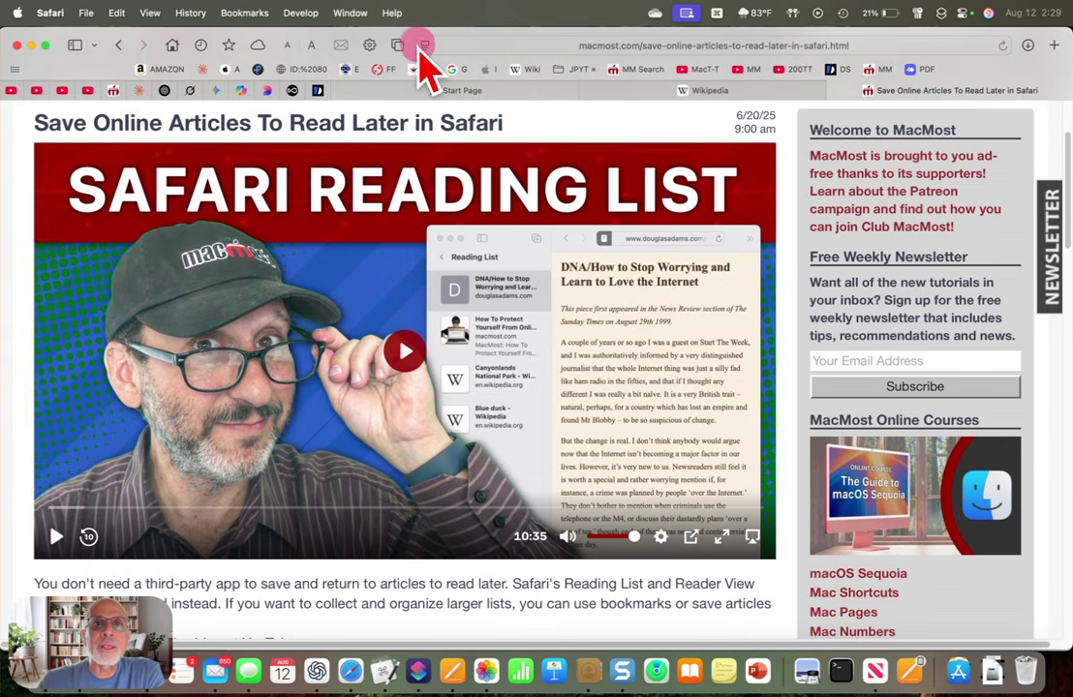
{"action": "left_click", "coordinate": [427, 48]}
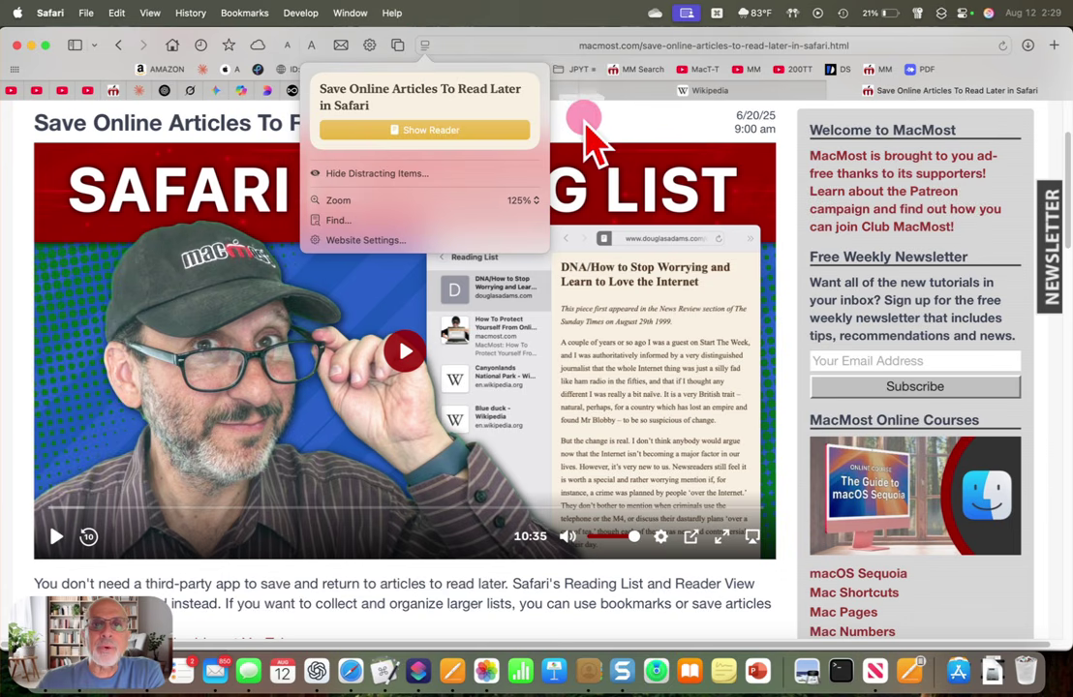
{"action": "left_click", "coordinate": [412, 363]}
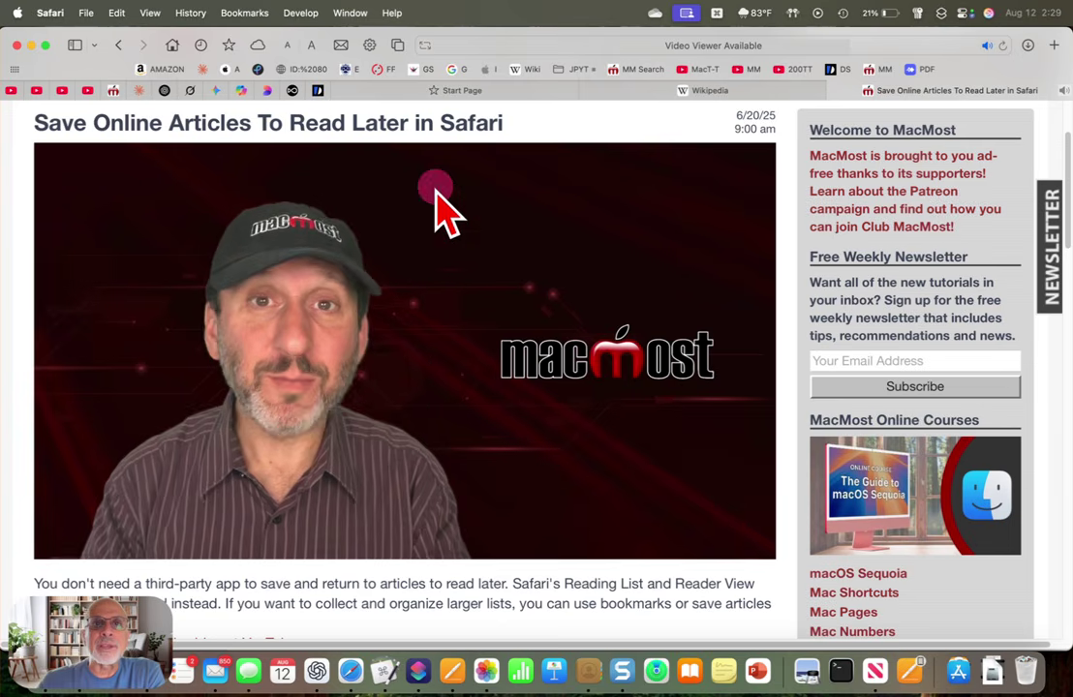
{"action": "left_click", "coordinate": [427, 47]}
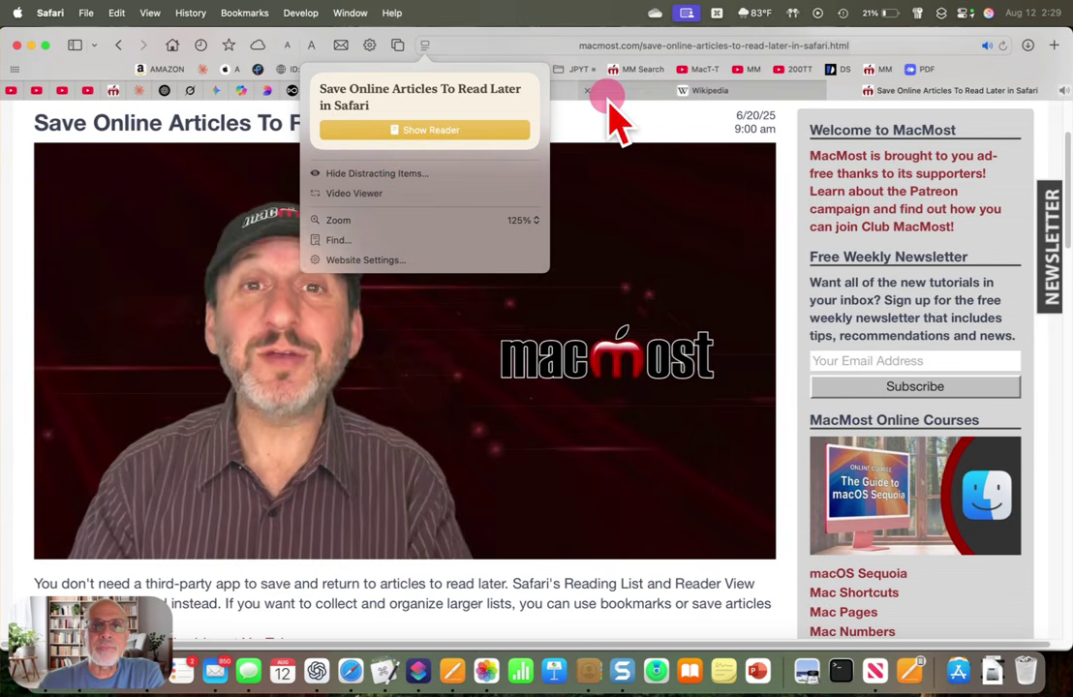
{"action": "left_click", "coordinate": [360, 196]}
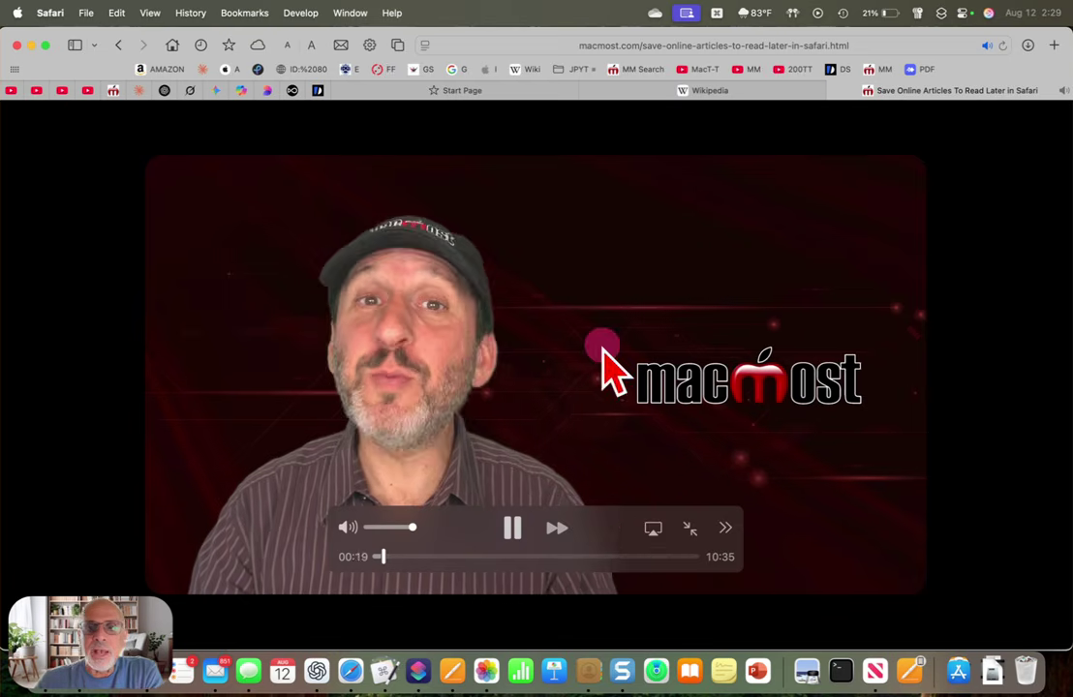
- Pause the video and exit Video Viewer
{"action": "mouse_move", "coordinate": [603, 355]}
{"action": "left_click", "coordinate": [516, 530]}
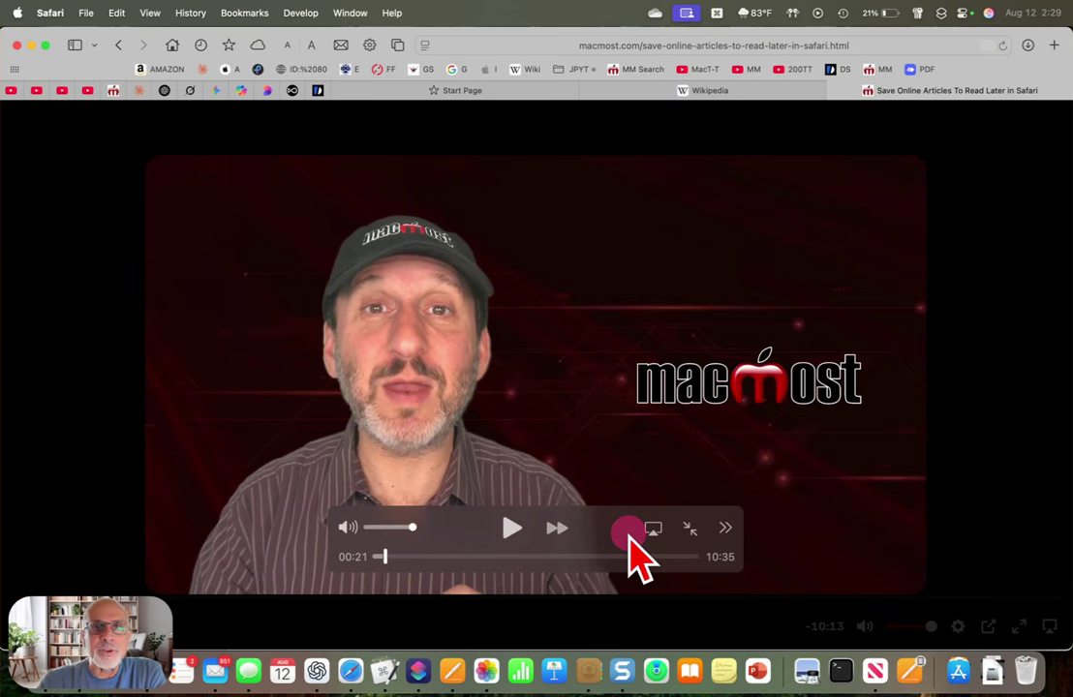
{"action": "left_click", "coordinate": [425, 45]}
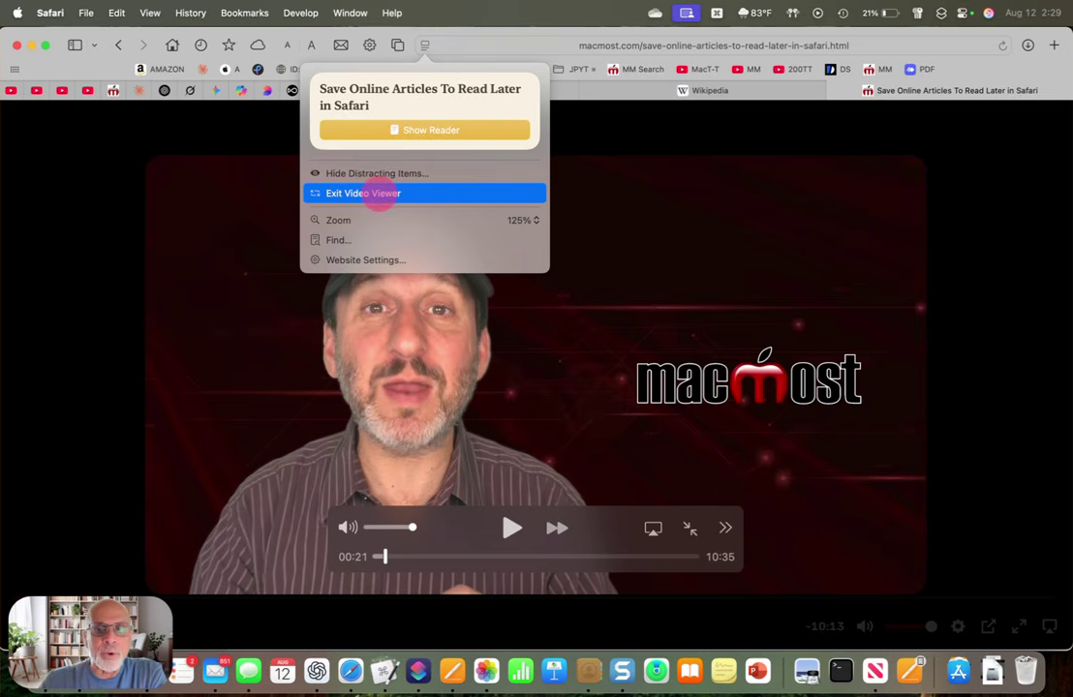
{"action": "left_click", "coordinate": [378, 193]}
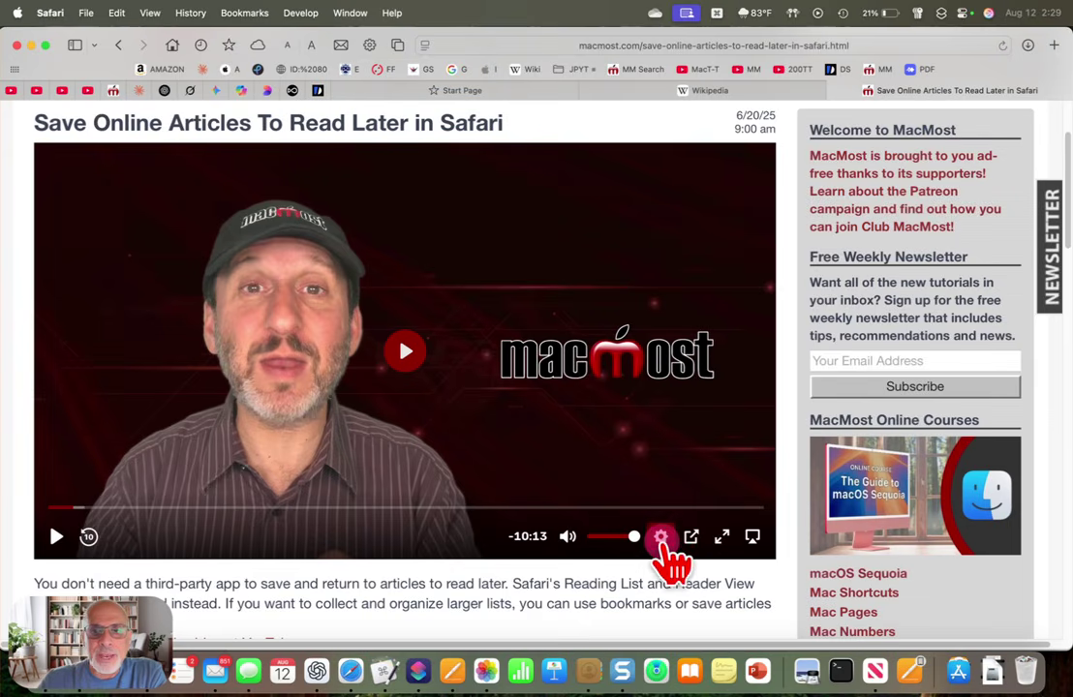
- Open the playback speed options of the article's embedded video
{"action": "left_click", "coordinate": [663, 543]}
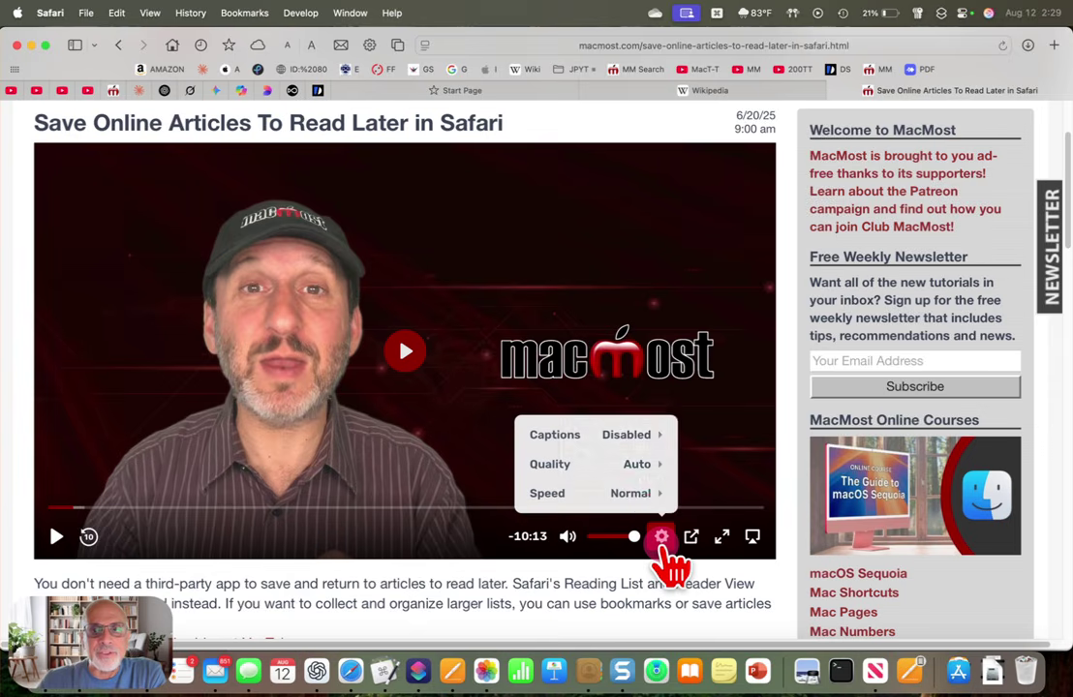
{"action": "left_click", "coordinate": [647, 492]}
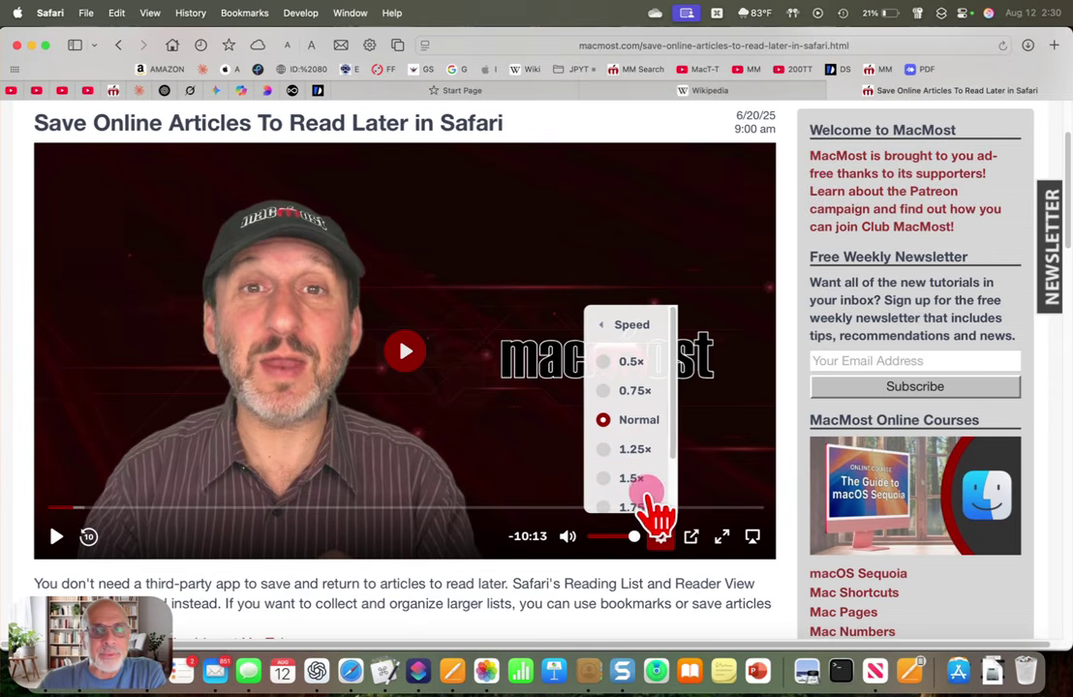